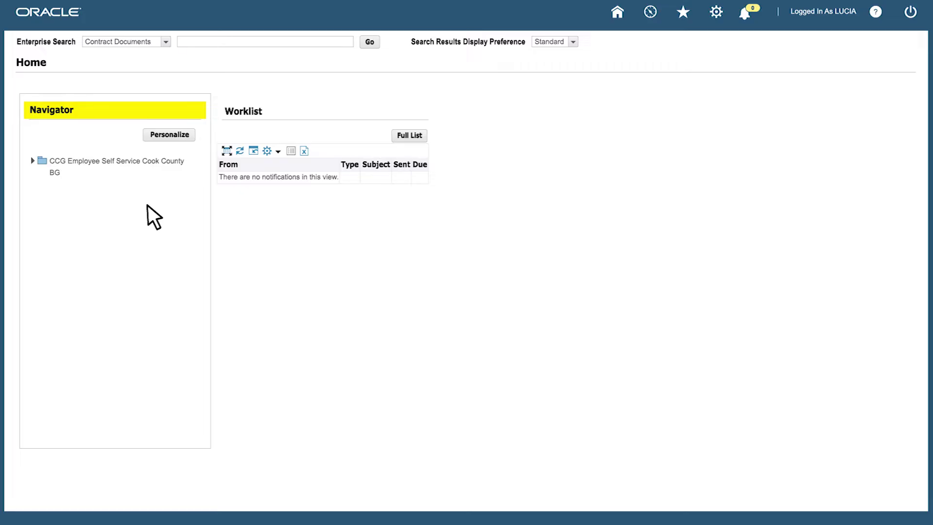
Open Personal Information under CCG Employee Self Service Cook County BG and begin updating the main address
click(40, 159)
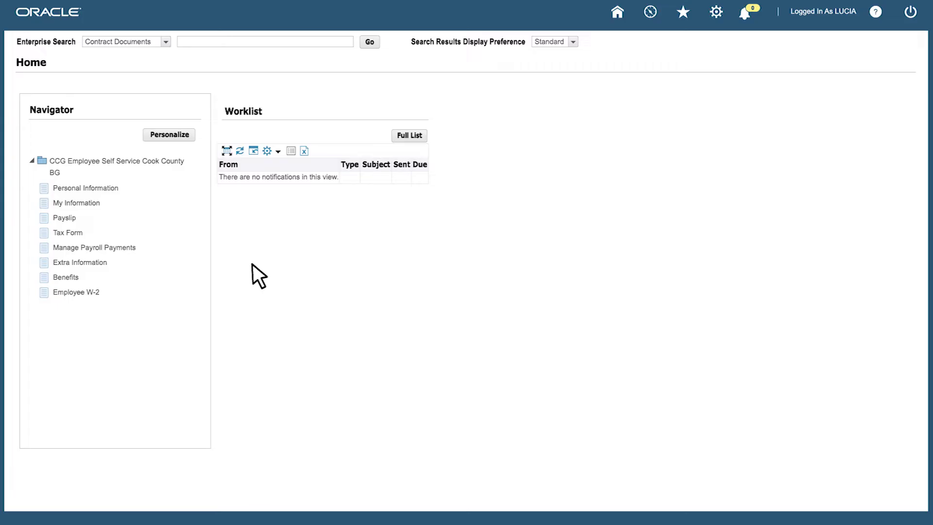
click(101, 188)
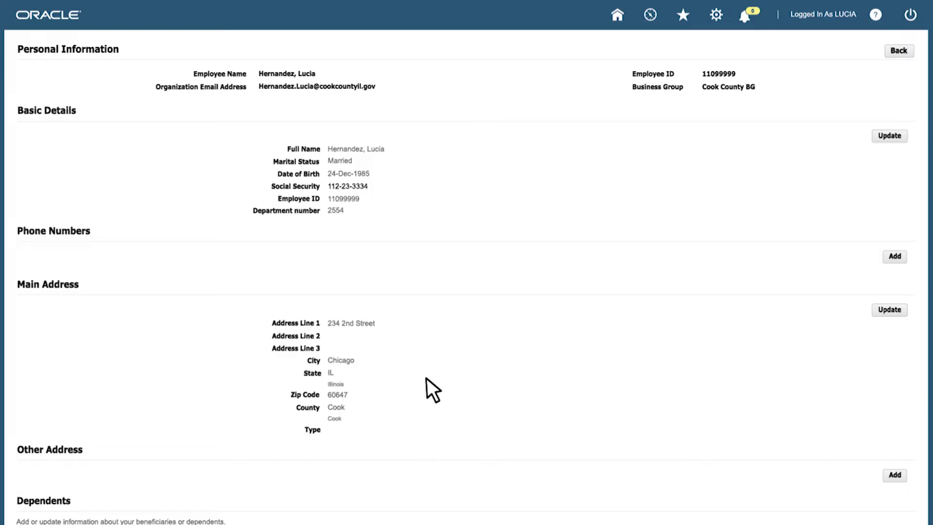
click(891, 311)
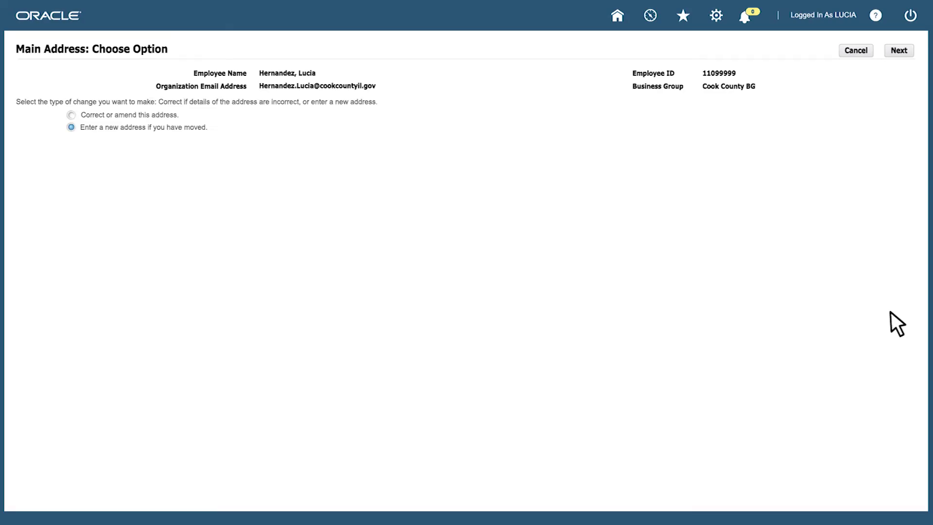
Enter a new address line '1234 Main St' and pick Chicago (zips 60622 - 60699) as the city
click(898, 50)
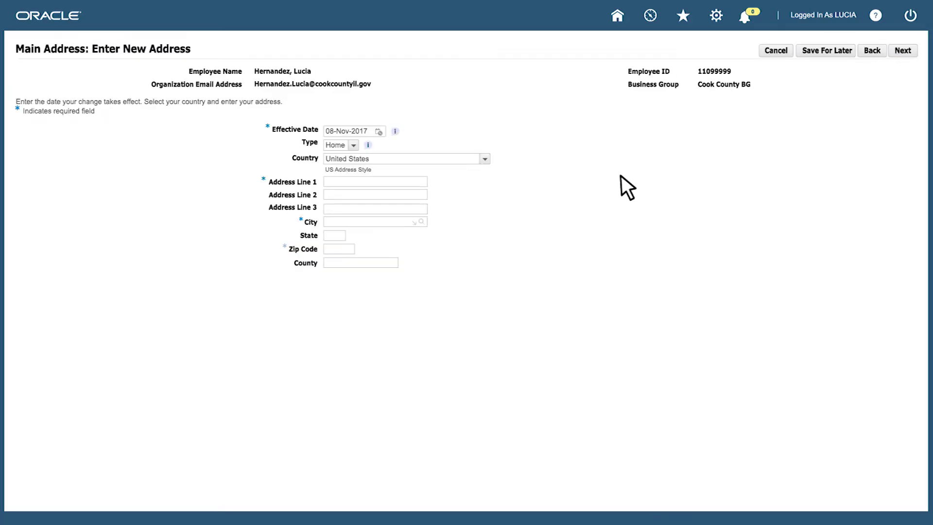
text(1234 Main St)
click(415, 223)
text(chicago)
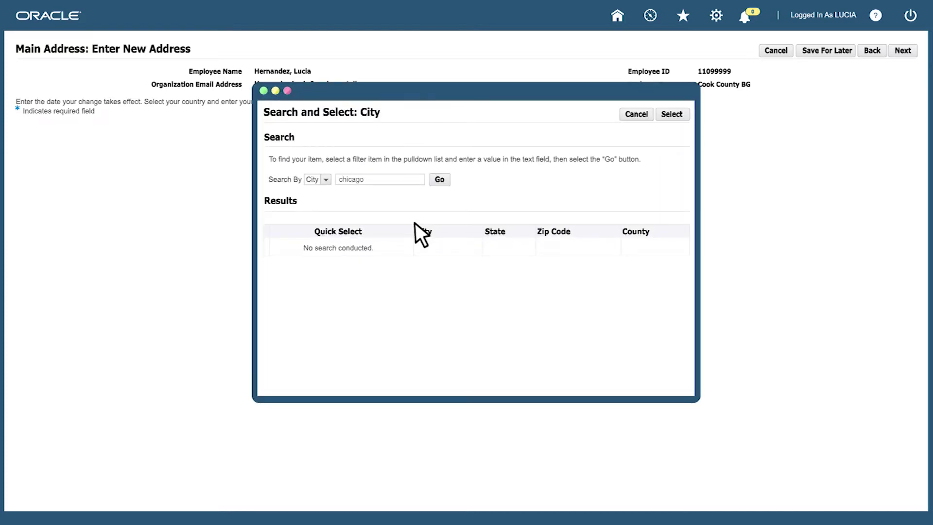
click(441, 181)
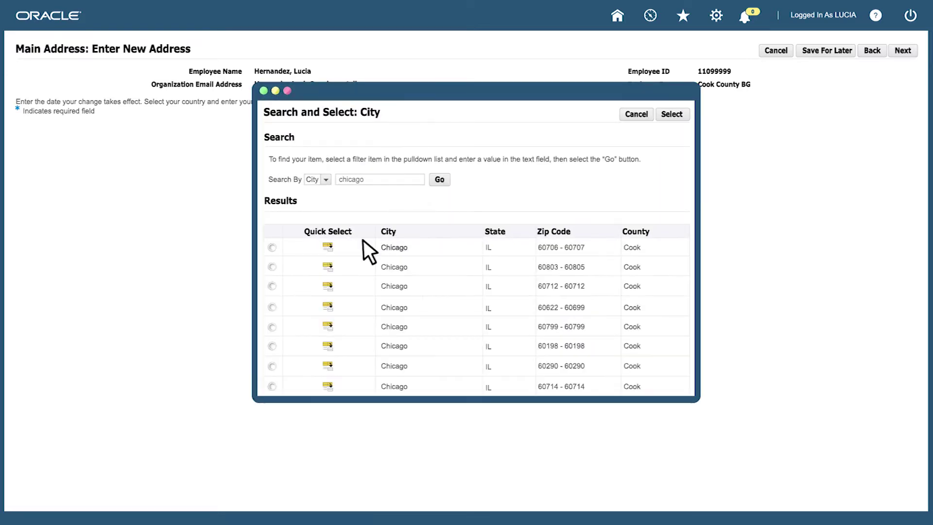
click(272, 307)
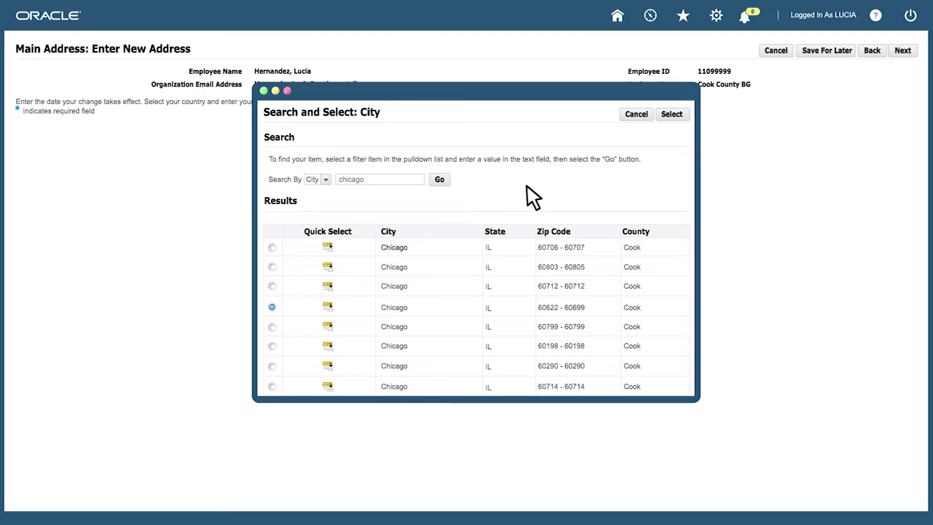
click(671, 115)
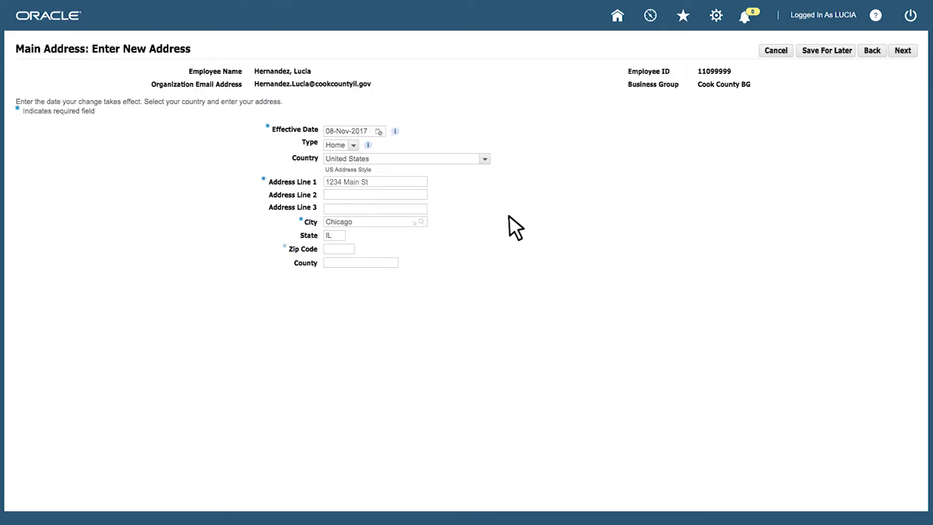
Add zip 60622 and county Cook, then review and submit the address change
text(60622)
key(Tab)
text(Cook)
click(902, 49)
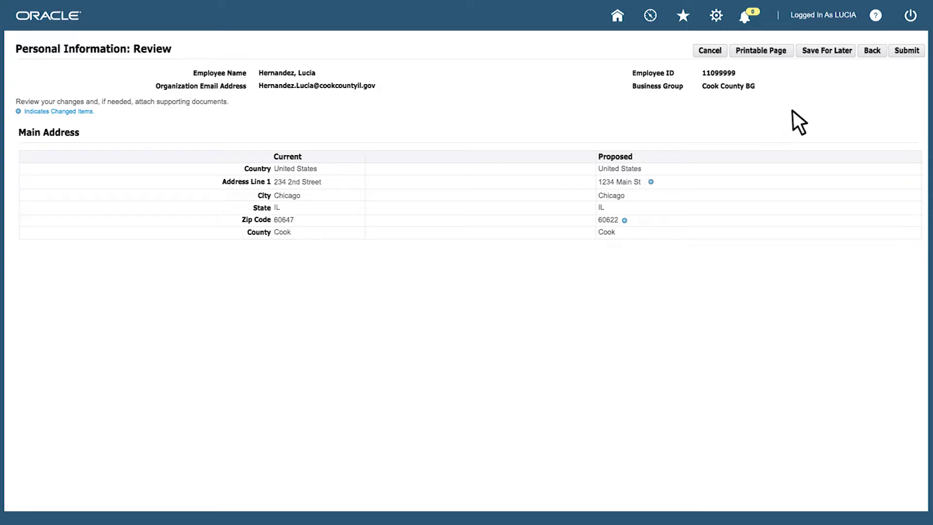
click(908, 52)
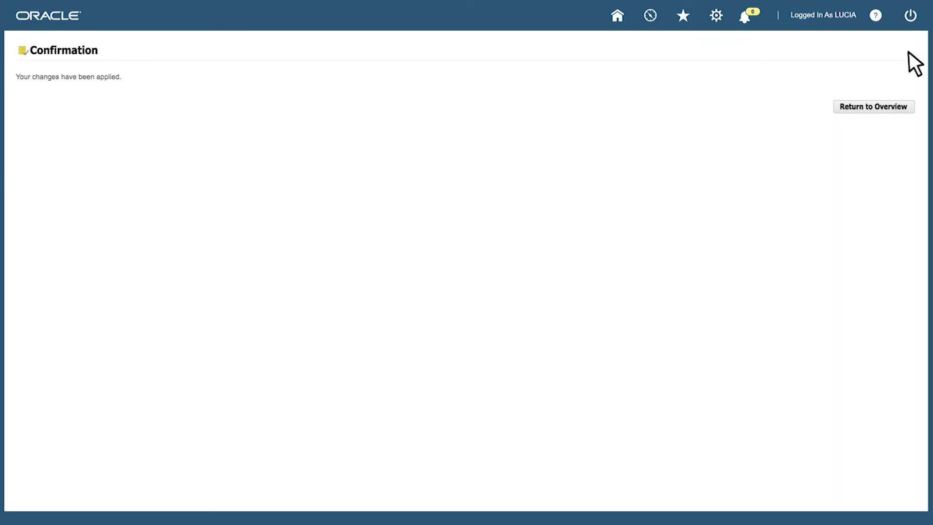
Start a new dependent from the Dependents section and enter the child's first and last name
click(882, 106)
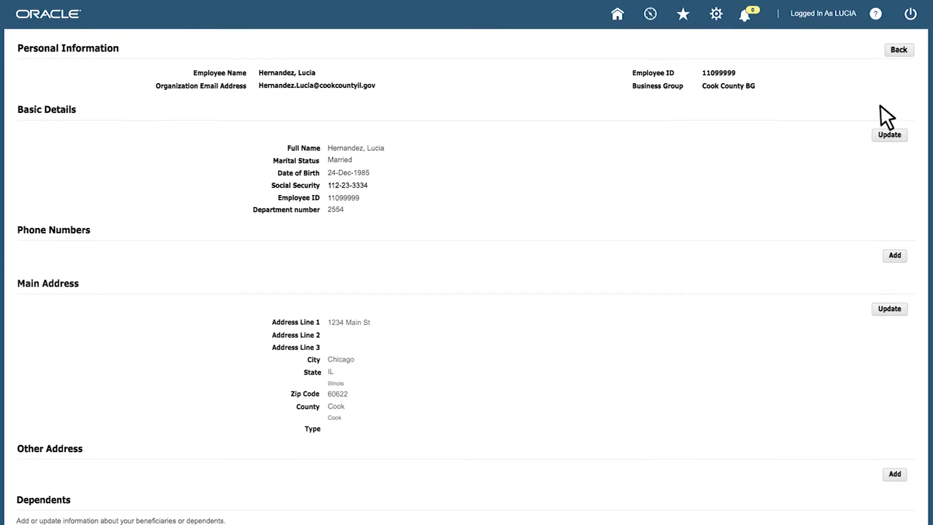
scroll(512, 337, down, 5)
scroll(314, 407, down, 3)
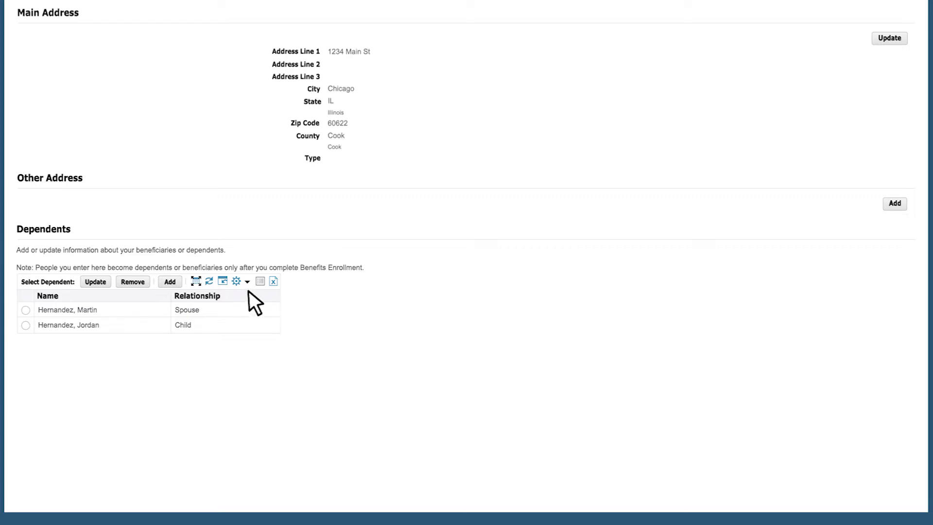
click(172, 282)
key(Tab)
key(Tab)
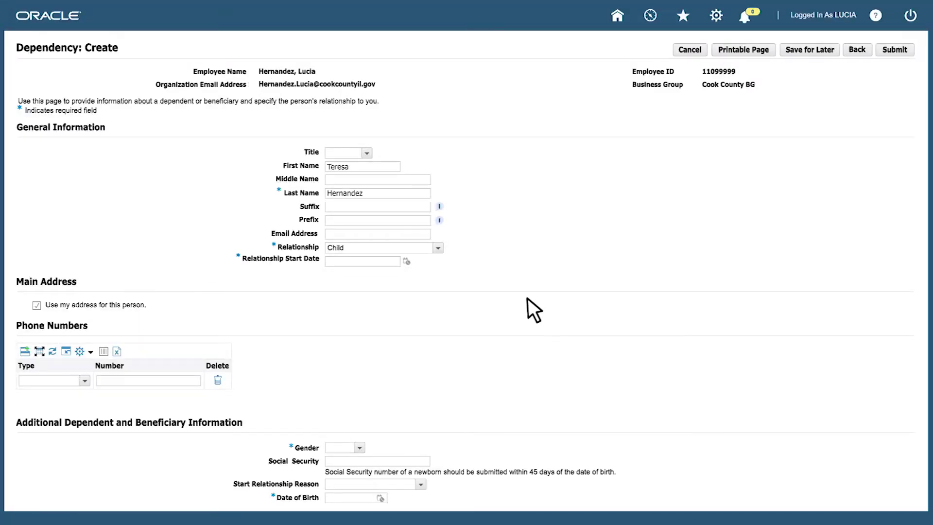
Set the relationship to Child starting 18-Sep-2018 with gender Female
click(438, 247)
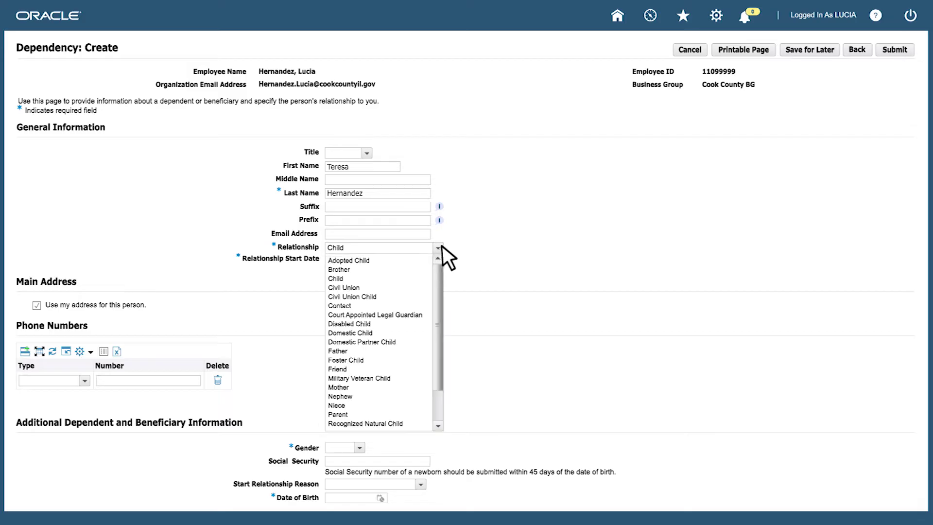
click(425, 278)
text(18-Sep-2018)
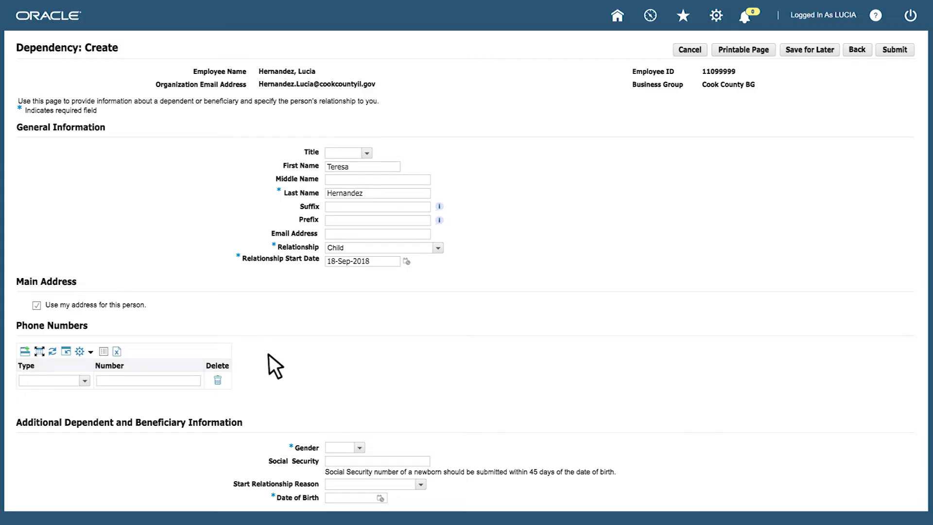
click(360, 443)
click(362, 468)
Choose Birth/Adoption as the reason, set birth date 18-Sep-2018, submit, and return home
click(421, 482)
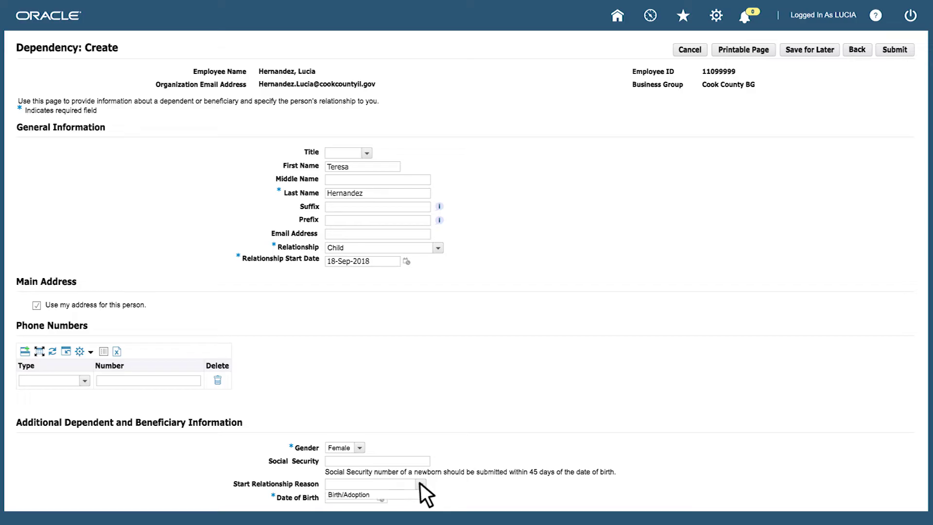
key(Down)
key(Return)
key(Tab)
text(18-Sep-2018)
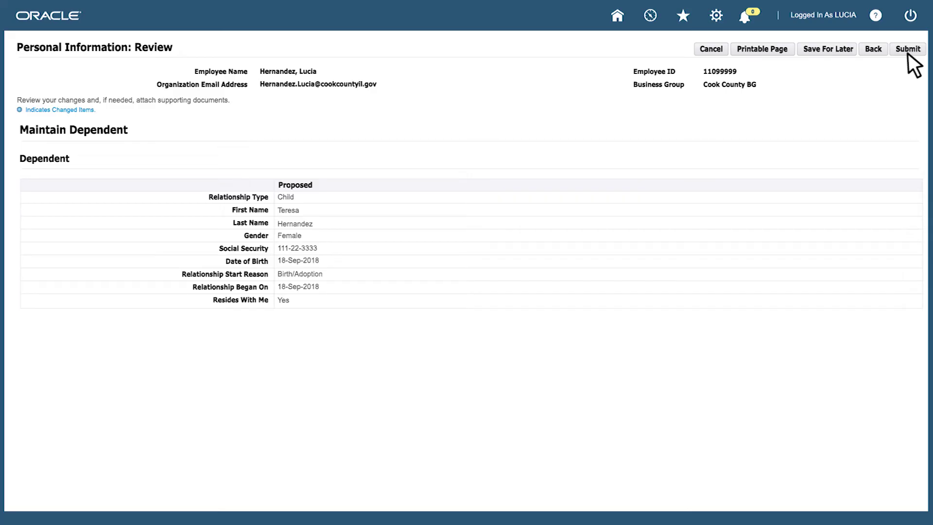
click(907, 49)
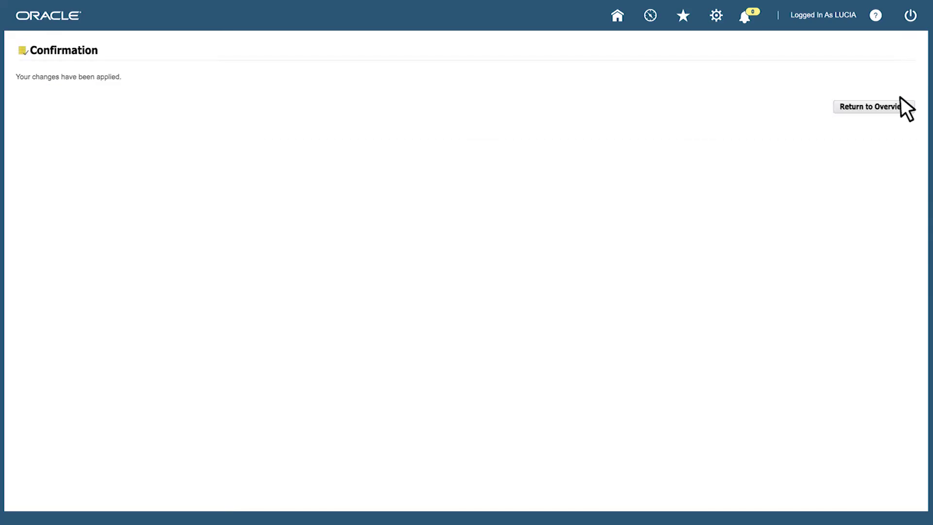
click(899, 108)
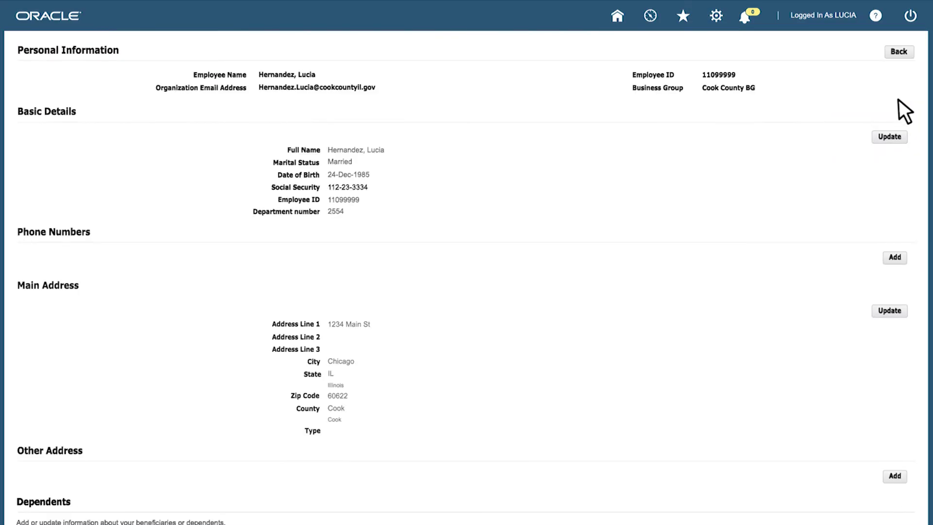
click(899, 52)
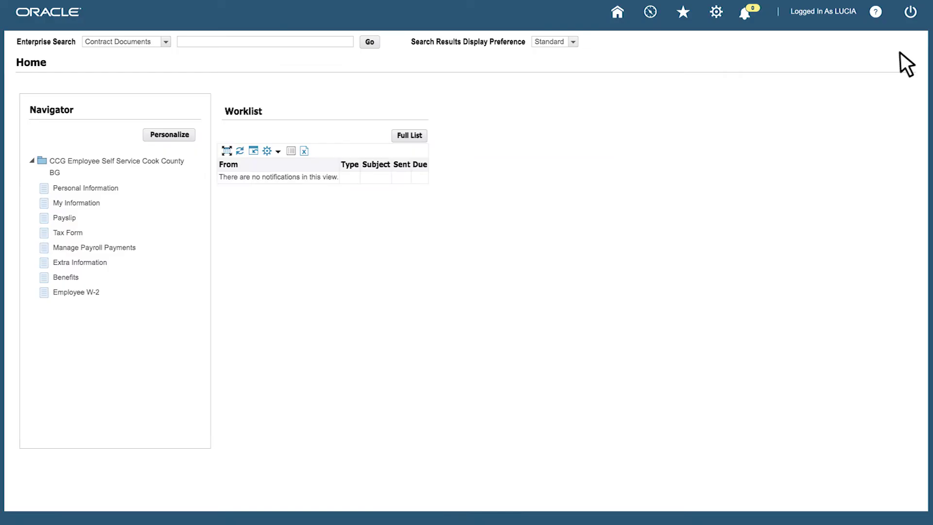
Open Benefits Enrollment, move past the certification and dependent list, and start Update Benefits
click(68, 277)
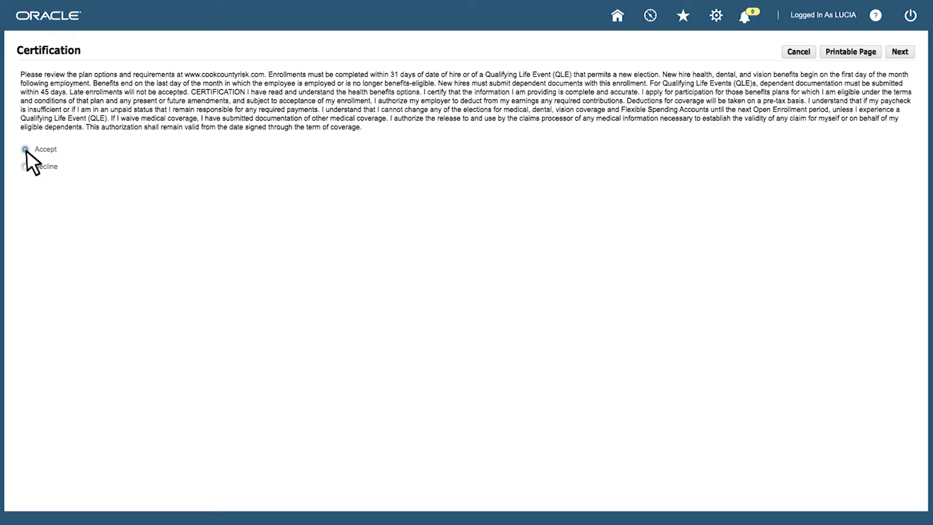
click(906, 52)
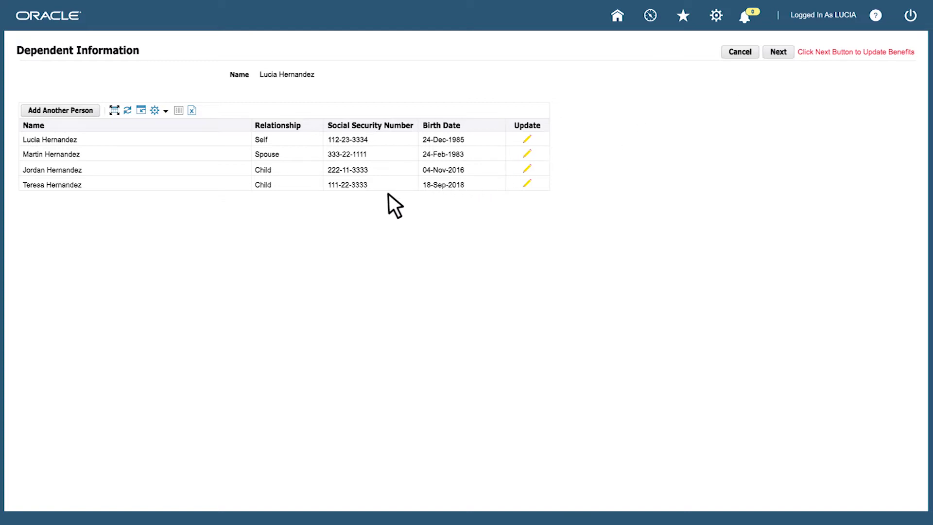
click(779, 52)
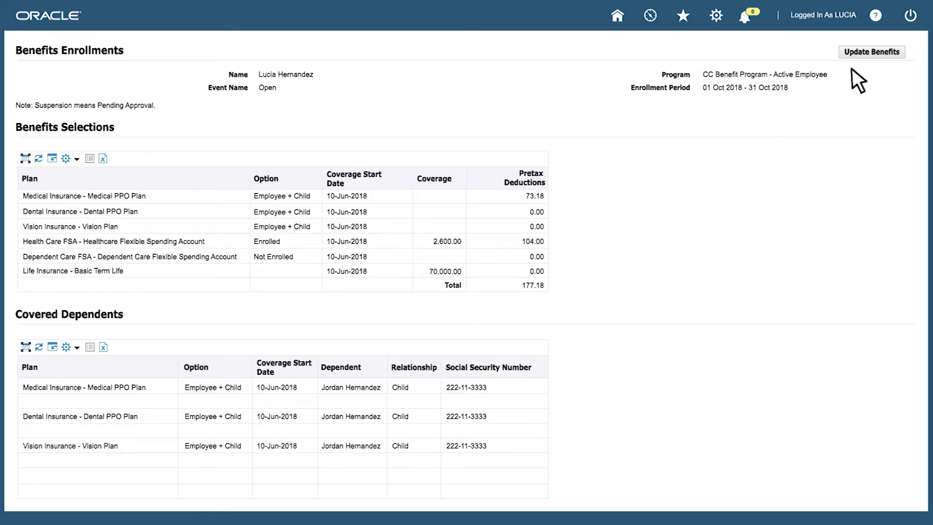
click(882, 52)
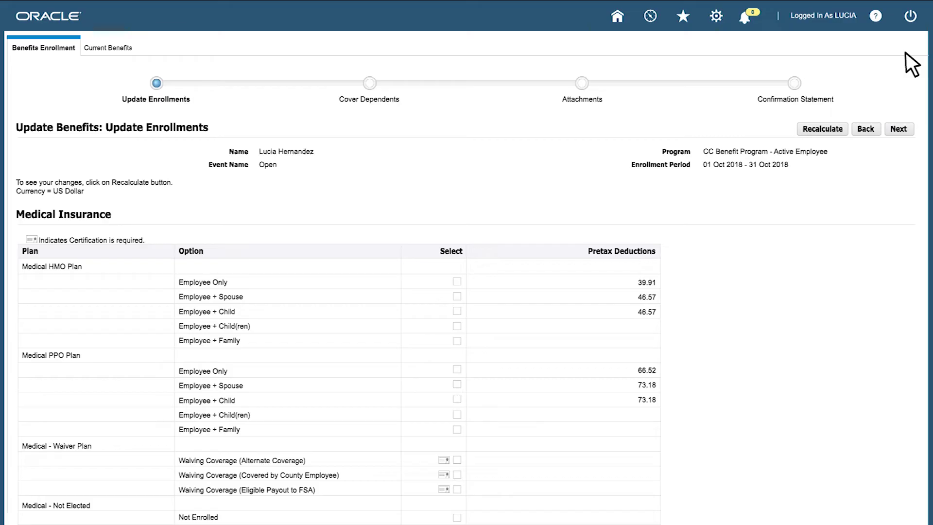
Elect Medical HMO Employee + Child(ren) and Dental HMO Family, covering the new child under dental
click(457, 326)
scroll(460, 327, down, 8)
click(457, 219)
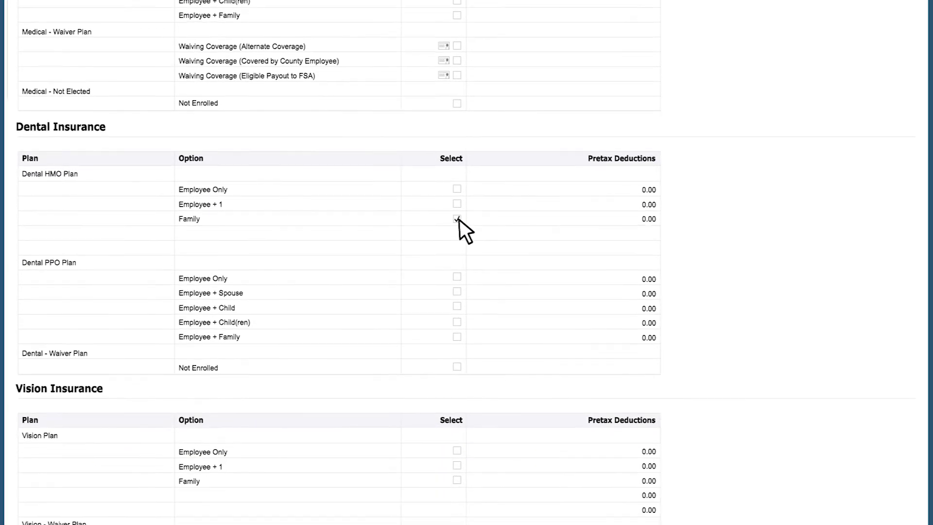
scroll(460, 219, down, 1)
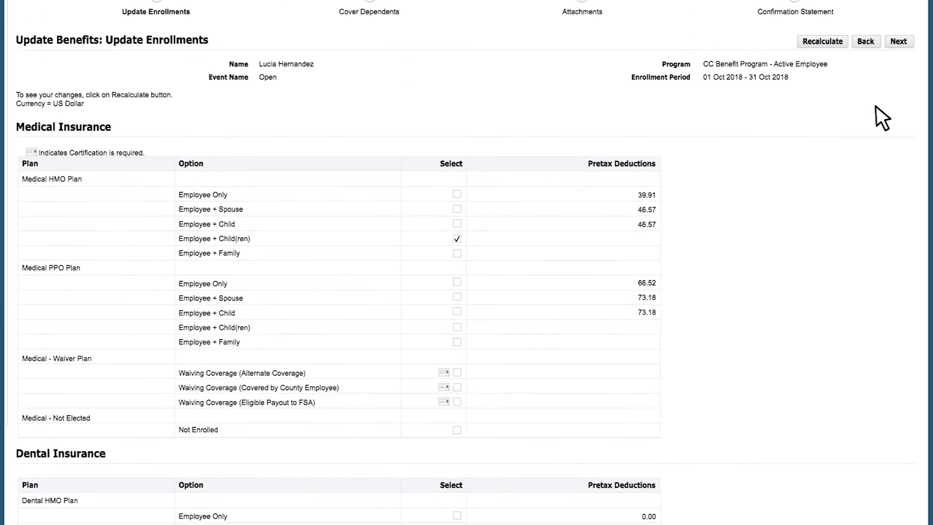
click(899, 129)
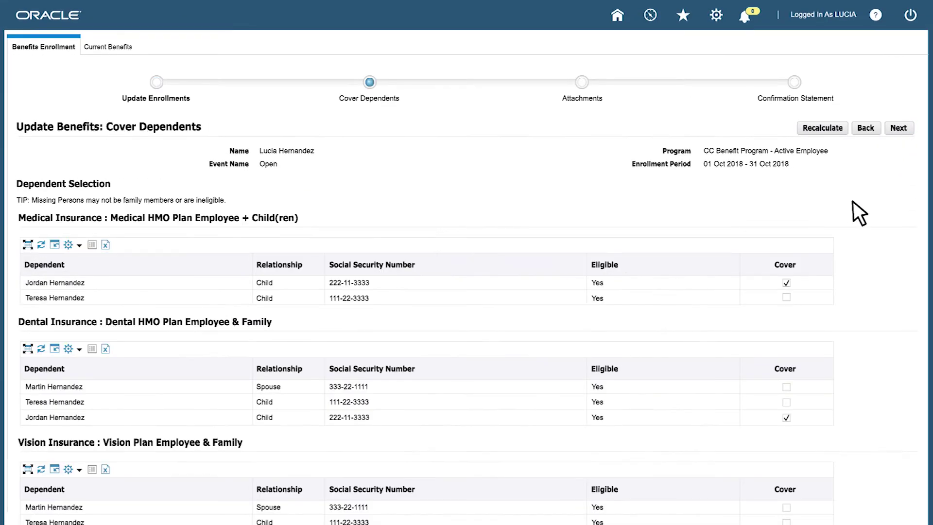
click(786, 403)
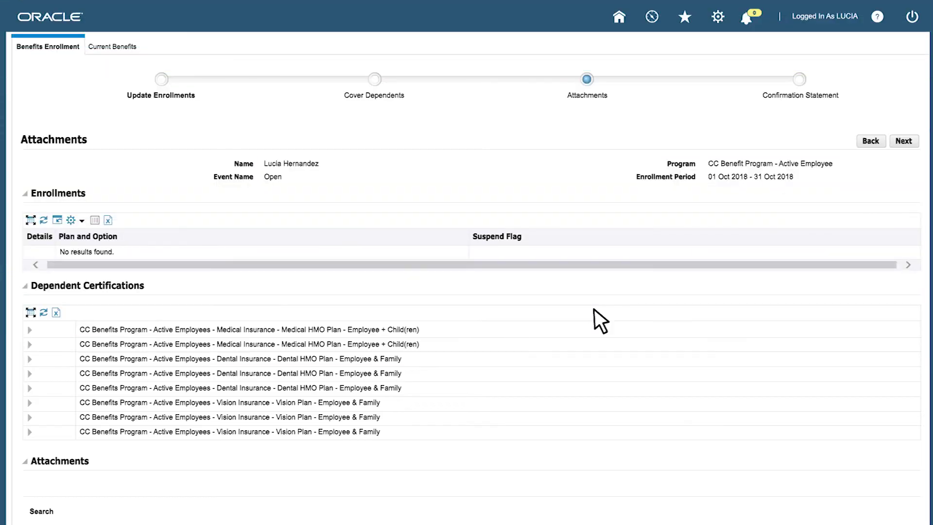
scroll(593, 308, down, 5)
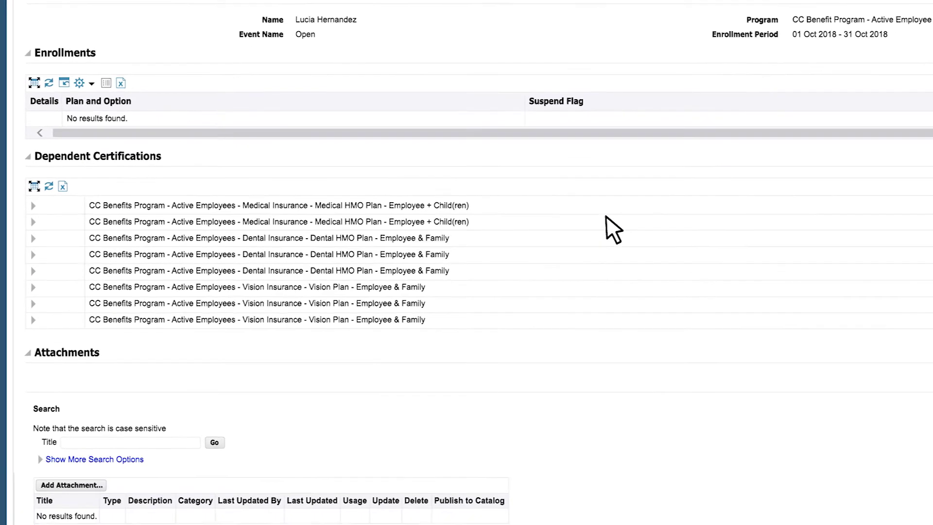
Add a File-type attachment titled 'Birth Certificate'
click(111, 381)
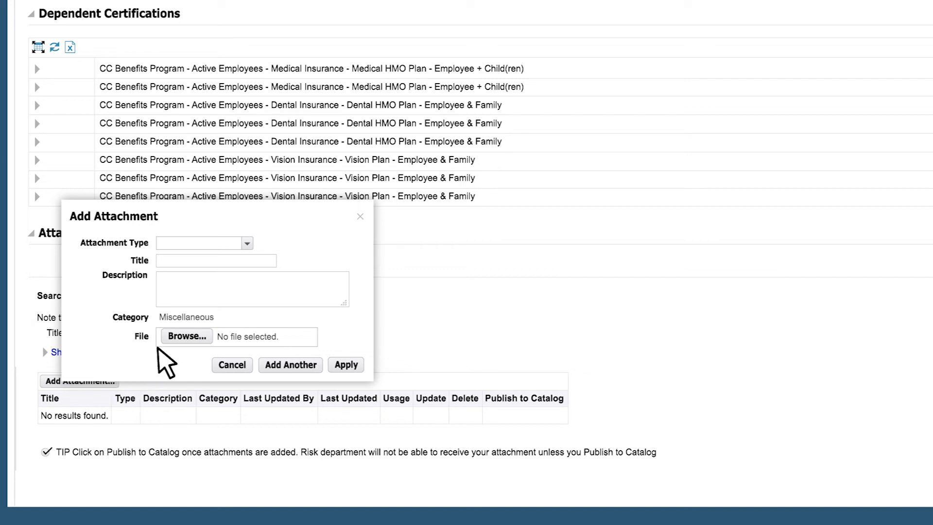
click(248, 242)
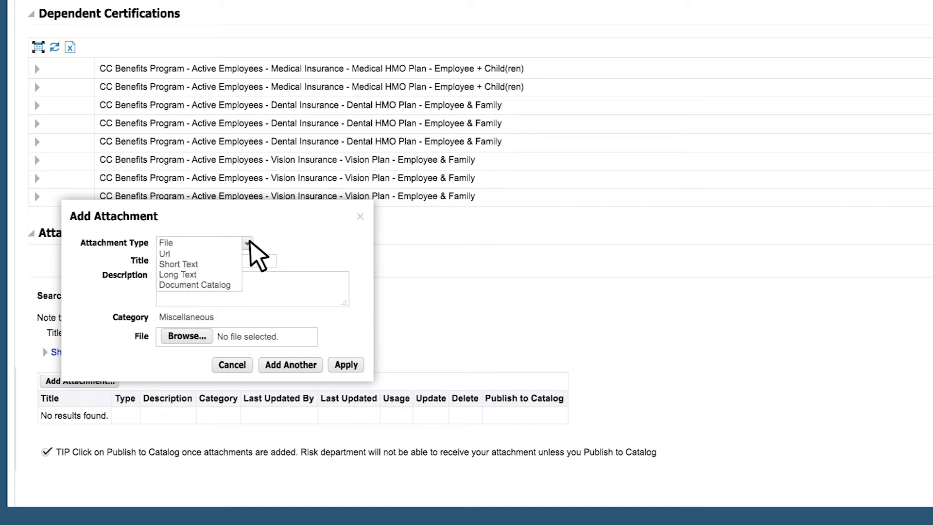
click(226, 241)
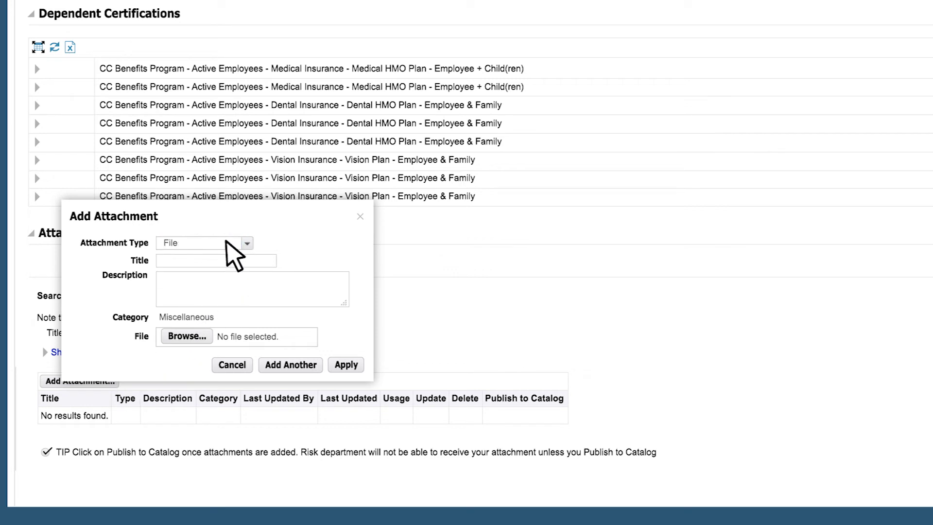
click(245, 260)
text(Birth Certificate)
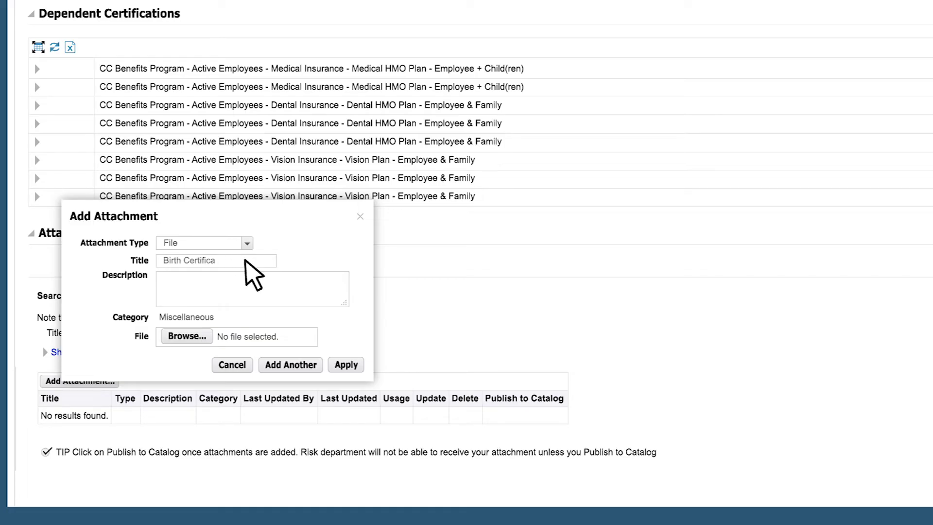
Attach BirthCertificate.doc, publish it to the catalog, and save the enrollment changes
click(202, 336)
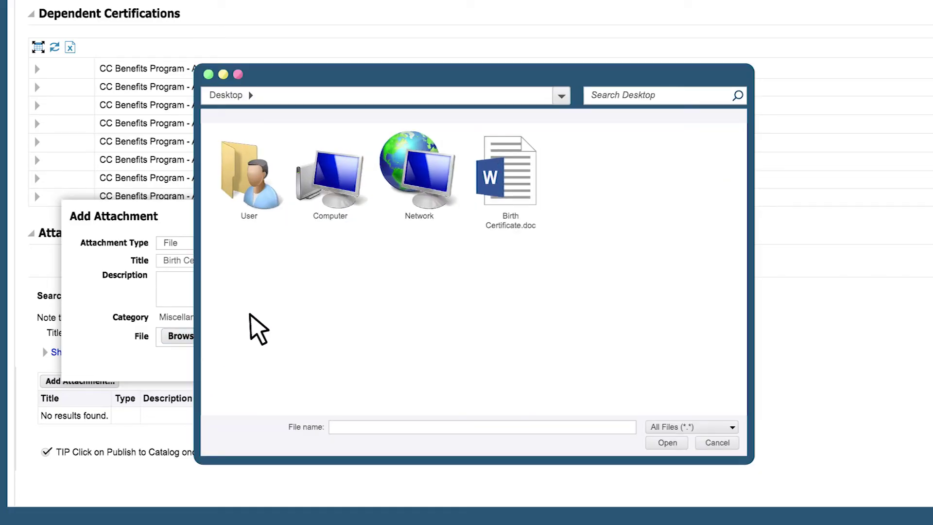
click(528, 202)
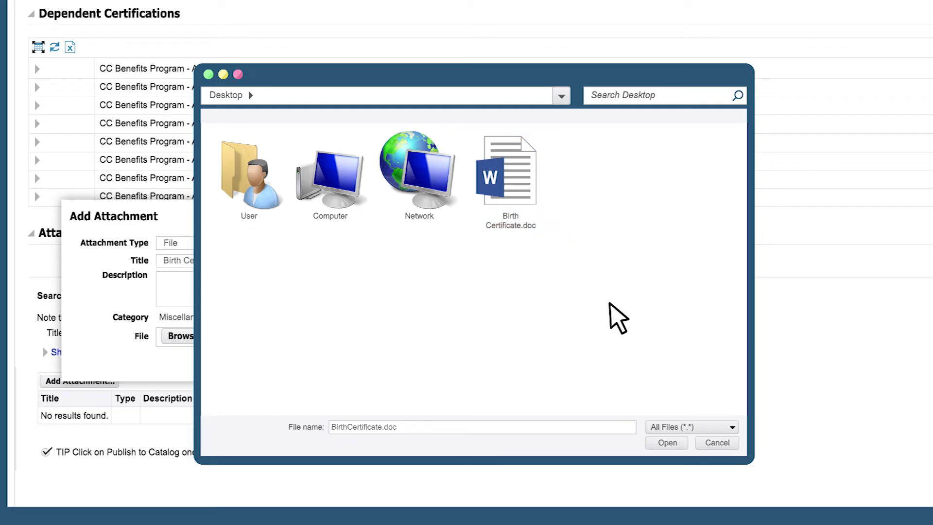
click(677, 443)
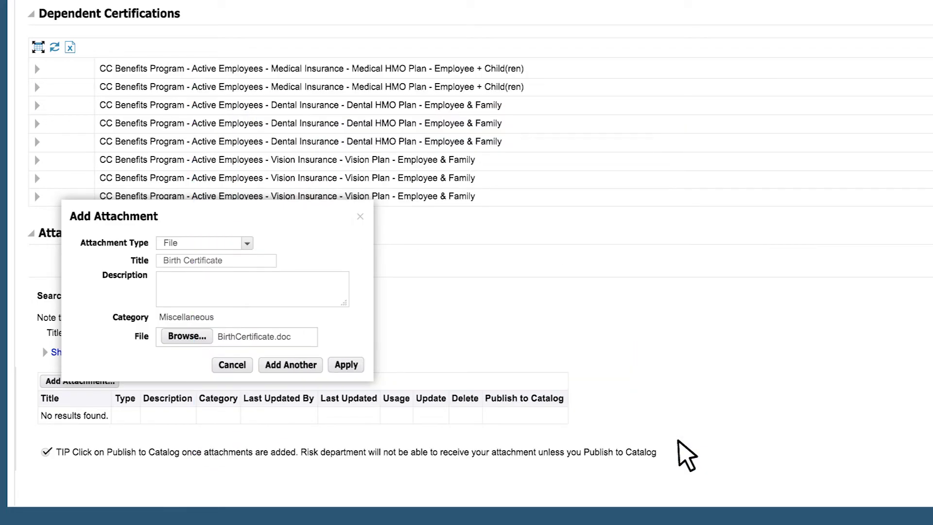
click(356, 366)
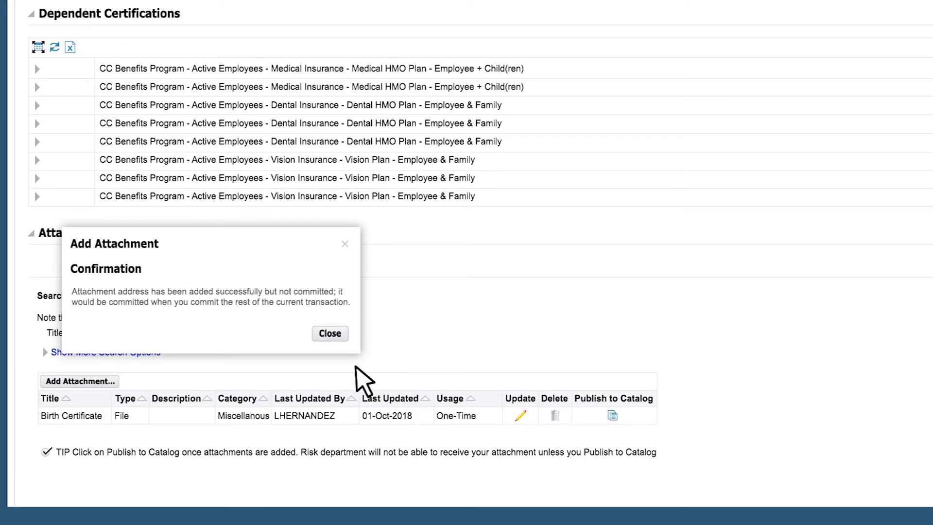
click(332, 335)
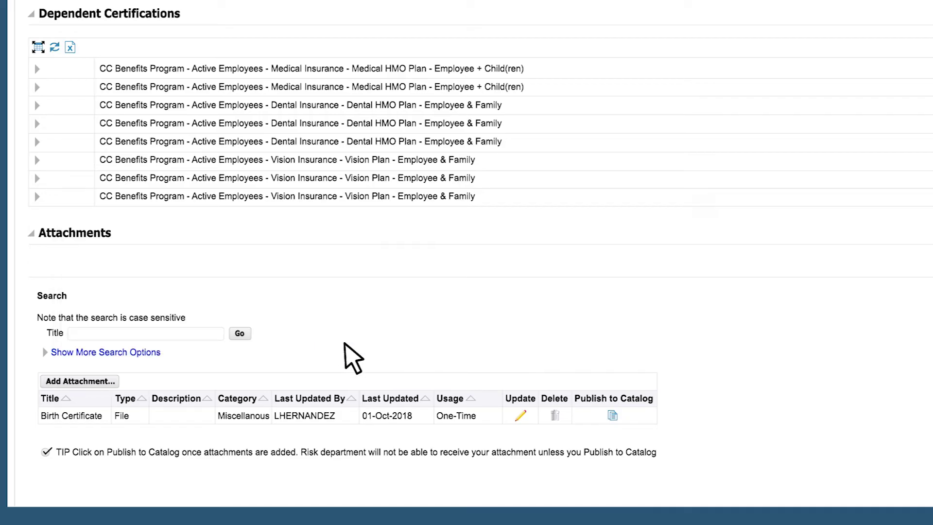
click(615, 417)
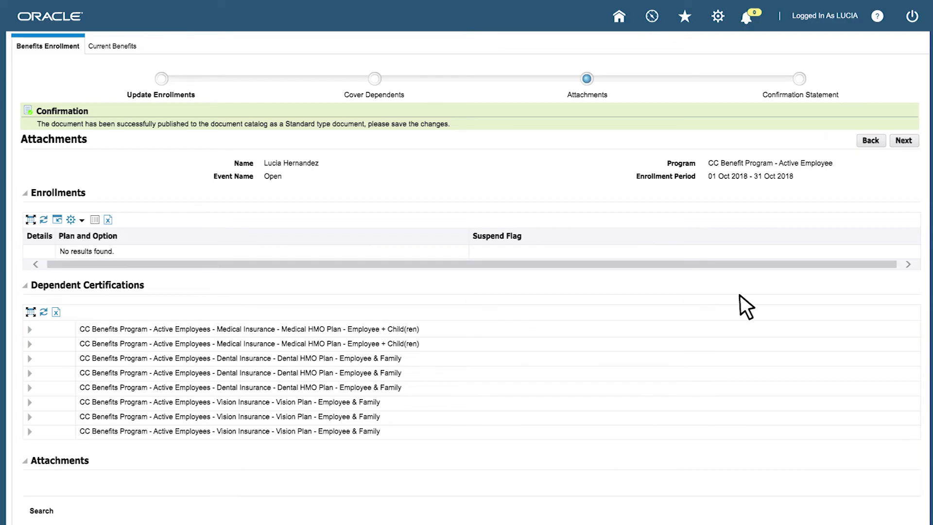
click(902, 141)
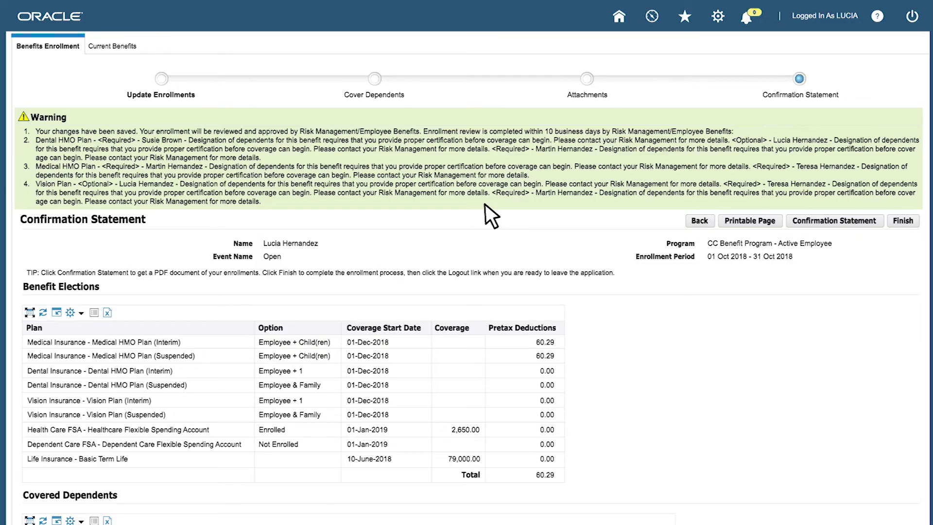
Review the Confirmation Statement and generate its PDF version
scroll(486, 204, down, 4)
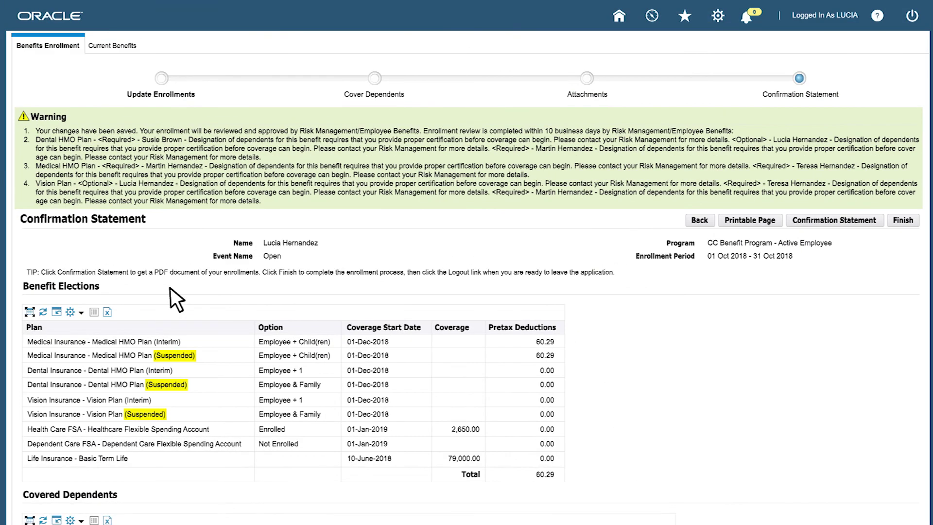
click(838, 221)
Finish the benefits enrollment to reach the Benefits Enrollments summary
click(904, 222)
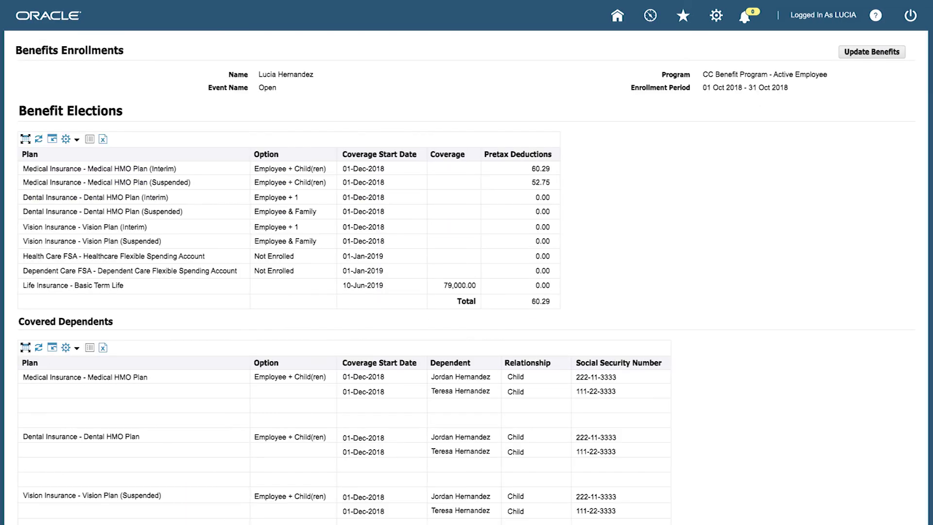